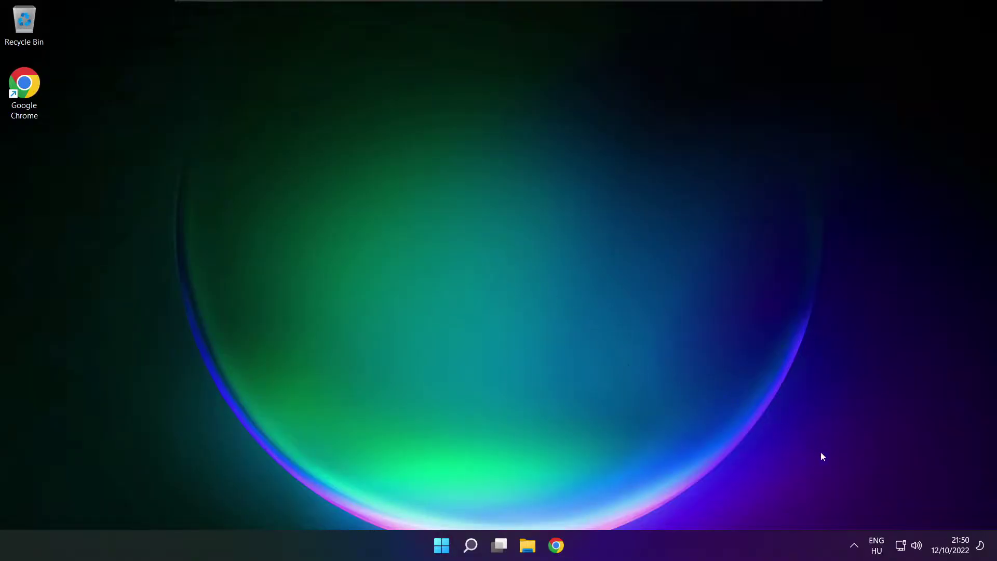
Open the volume settings page from the quick settings sound output device list.
left_click(917, 545)
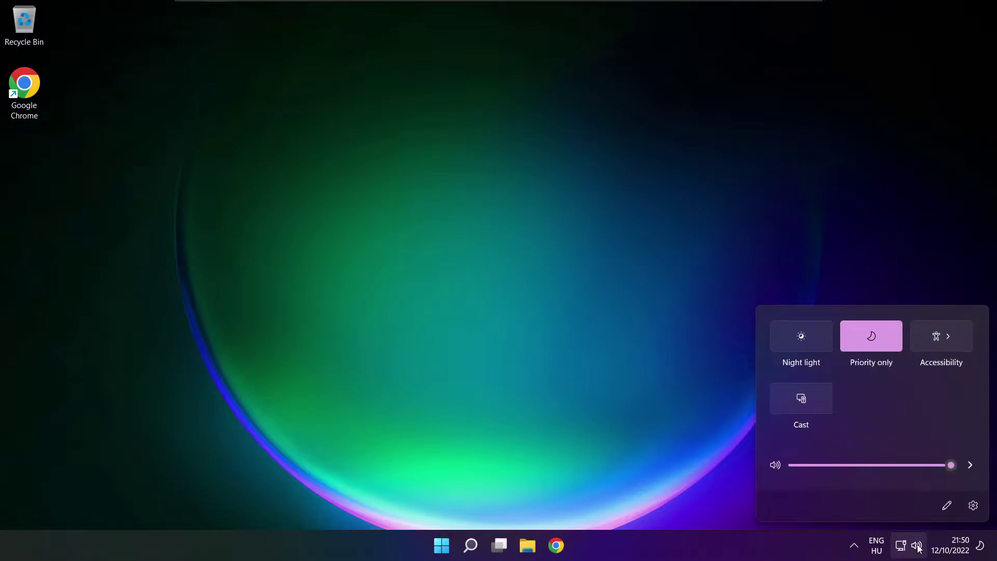
left_click(970, 467)
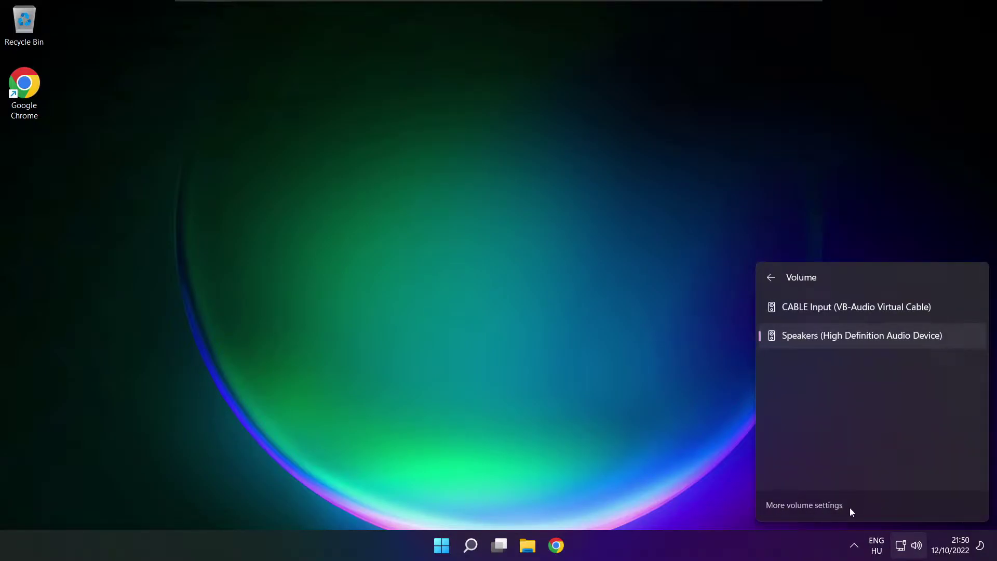
left_click(808, 506)
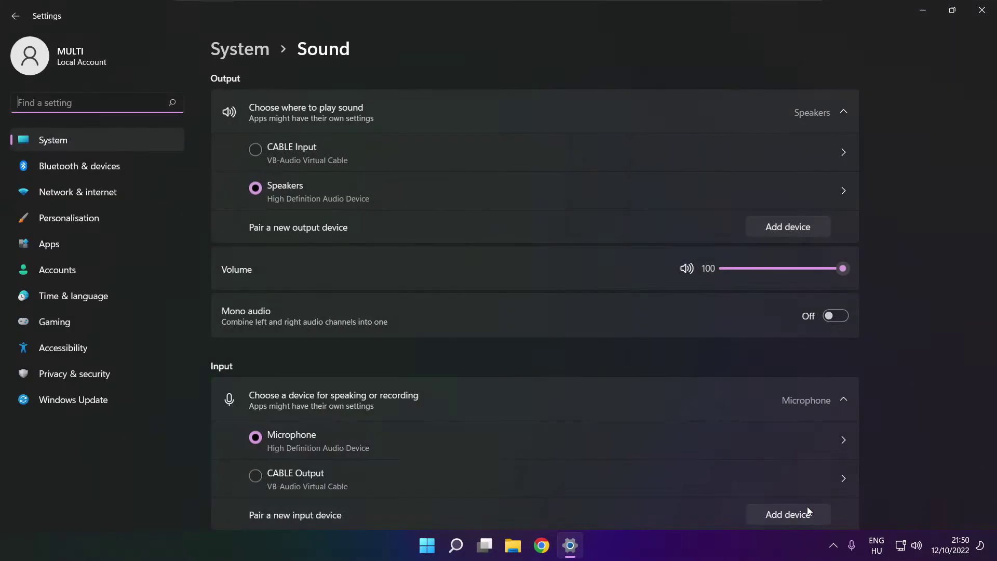
left_click(264, 188)
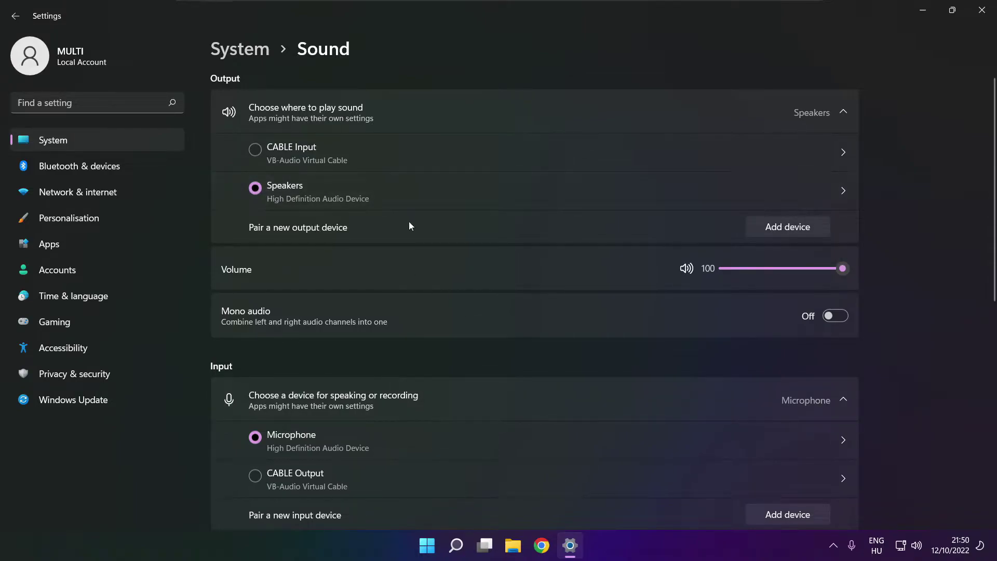
Restore the output volume to 100 and launch More sound settings.
left_click_drag(827, 272, 857, 270)
left_click_drag(995, 263, 991, 432)
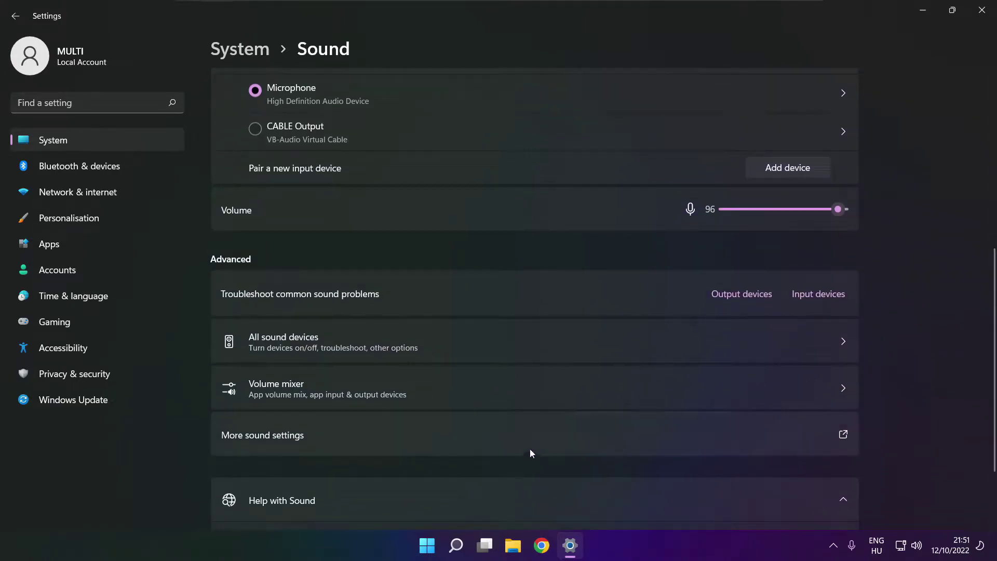
left_click(410, 438)
Disable the CABLE Input virtual cable playback device.
left_click(426, 237)
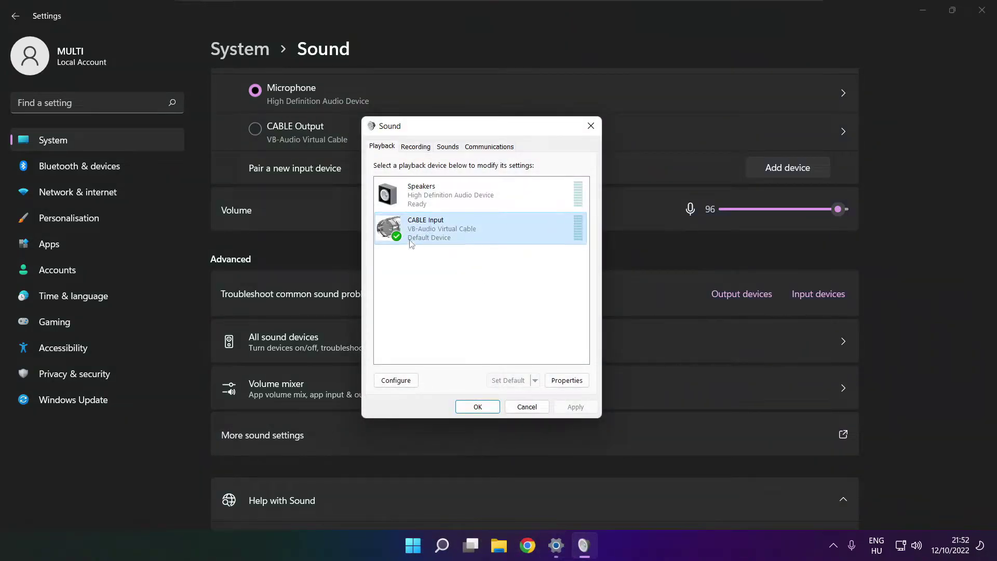
right_click(527, 227)
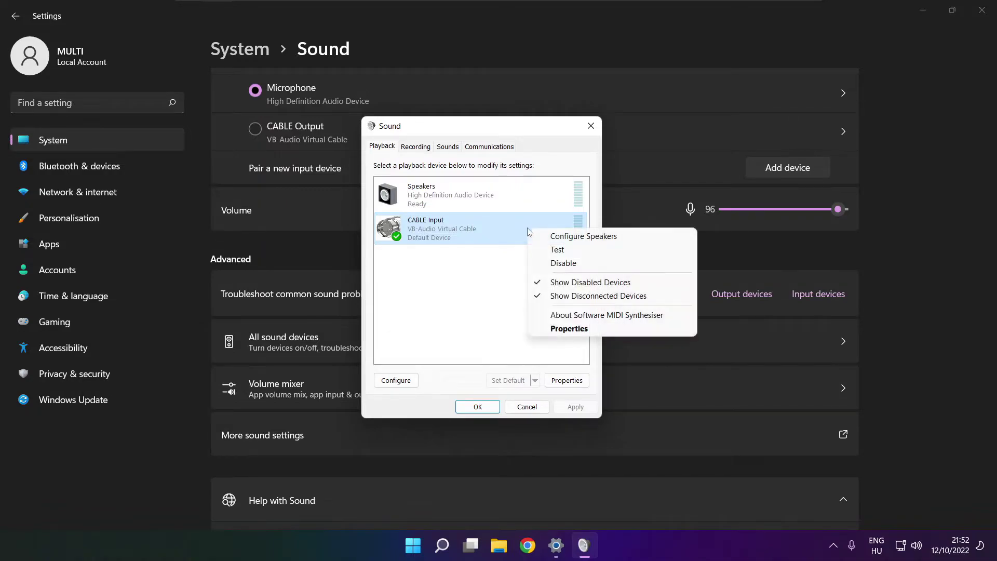
left_click(577, 263)
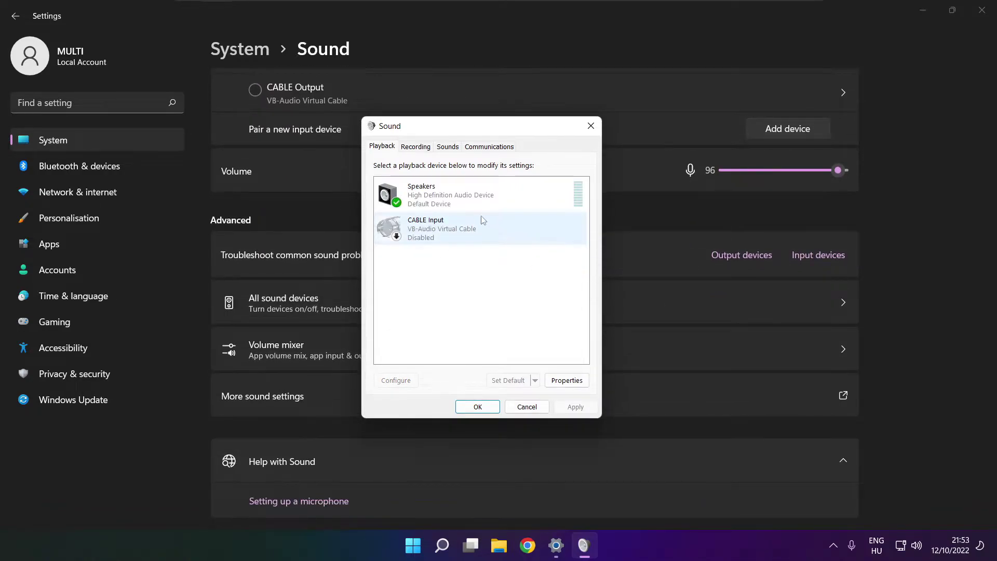
Start Configure Speakers for the Speakers playback device.
left_click(445, 207)
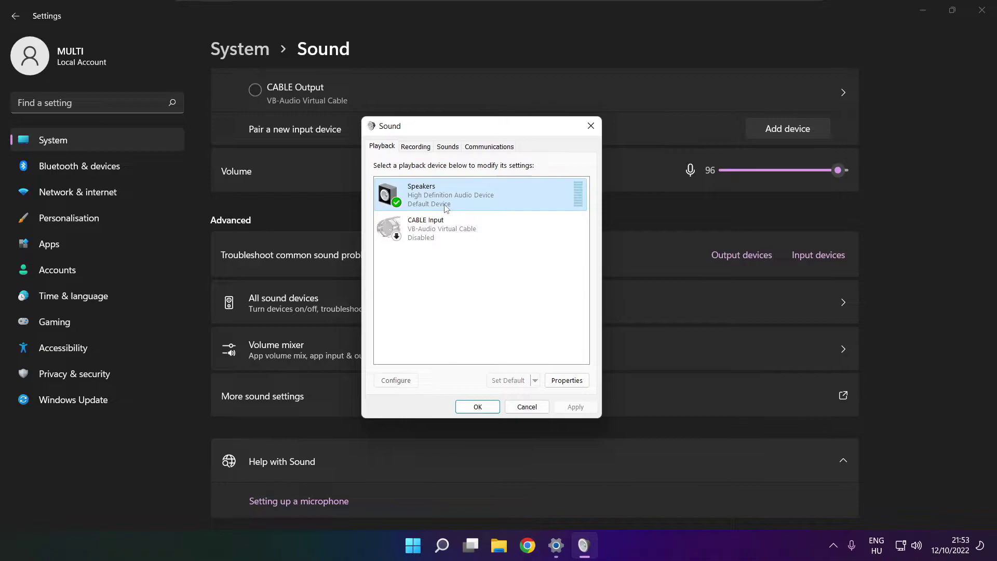
right_click(483, 199)
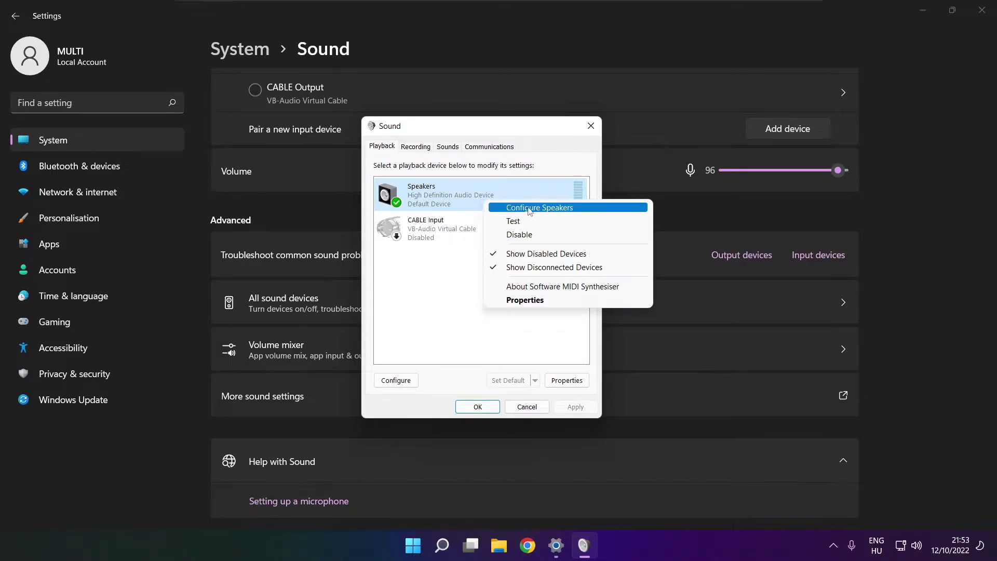
left_click(550, 209)
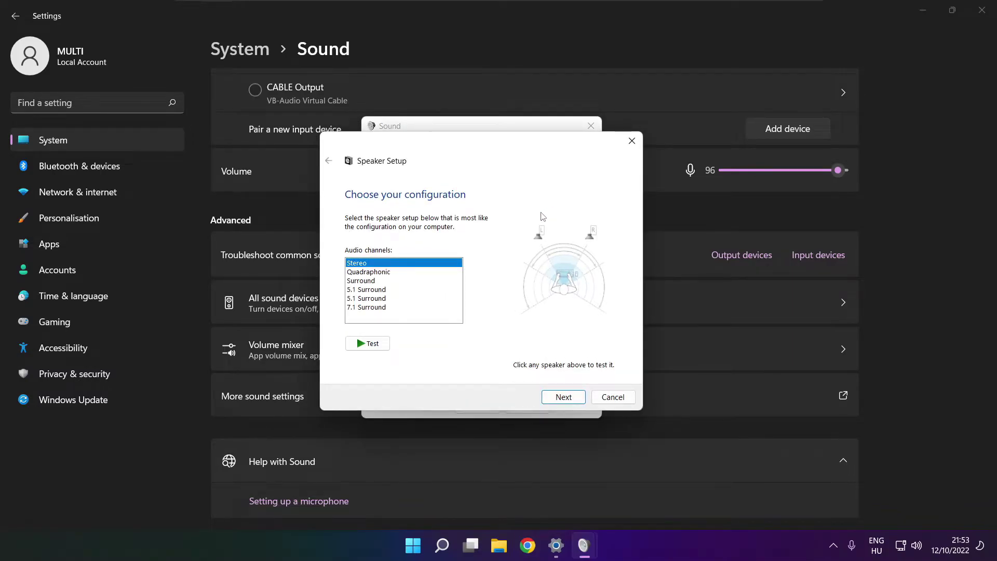
Choose 7.1 Surround, keep every optional and full-range speaker, and finish Speaker Setup.
left_click(371, 308)
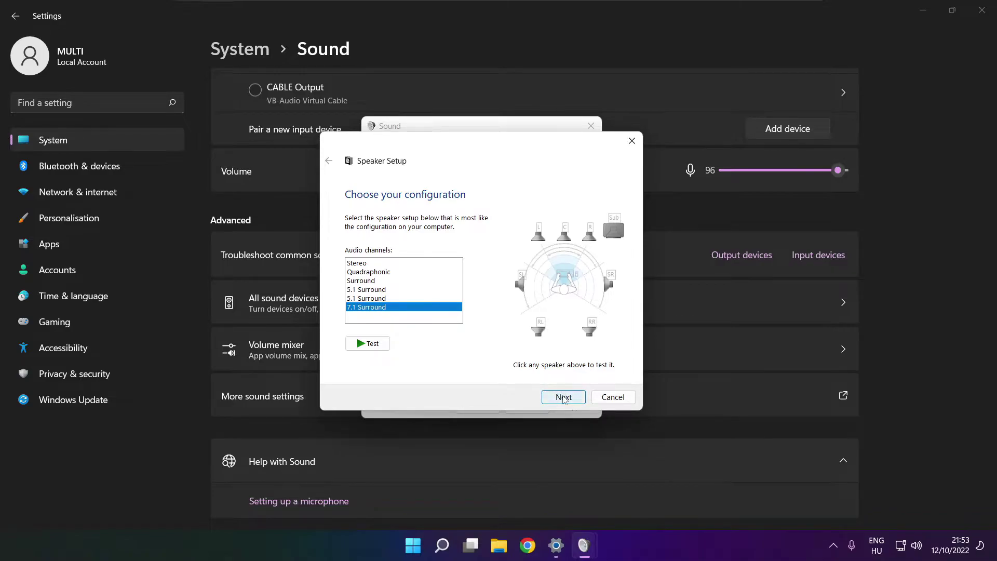
left_click(563, 397)
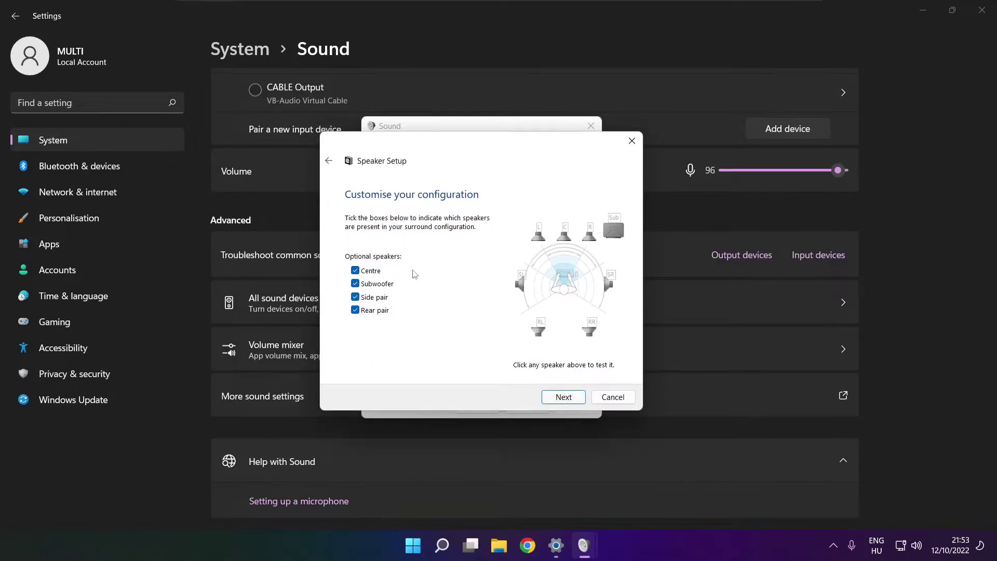
left_click(562, 397)
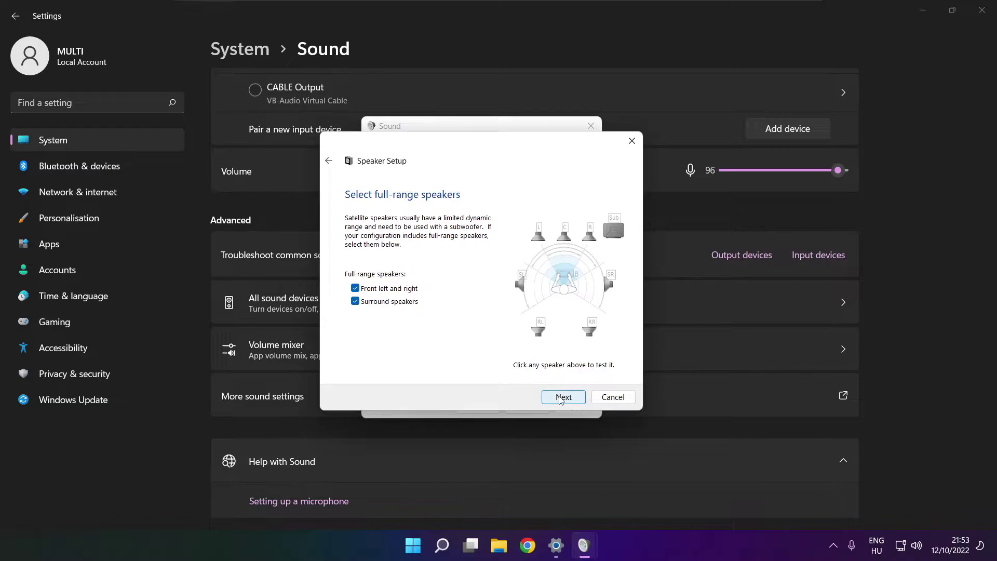
left_click(562, 397)
left_click(561, 398)
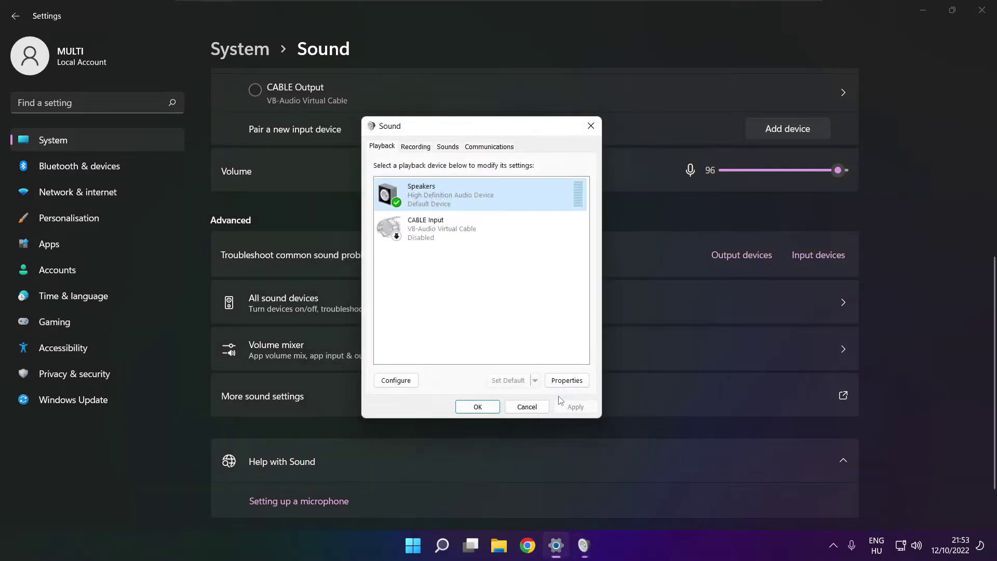
Tick Disable all enhancements in Speakers Properties and apply it.
left_click(567, 380)
left_click_drag(470, 177, 451, 146)
left_click(414, 162)
left_click(438, 163)
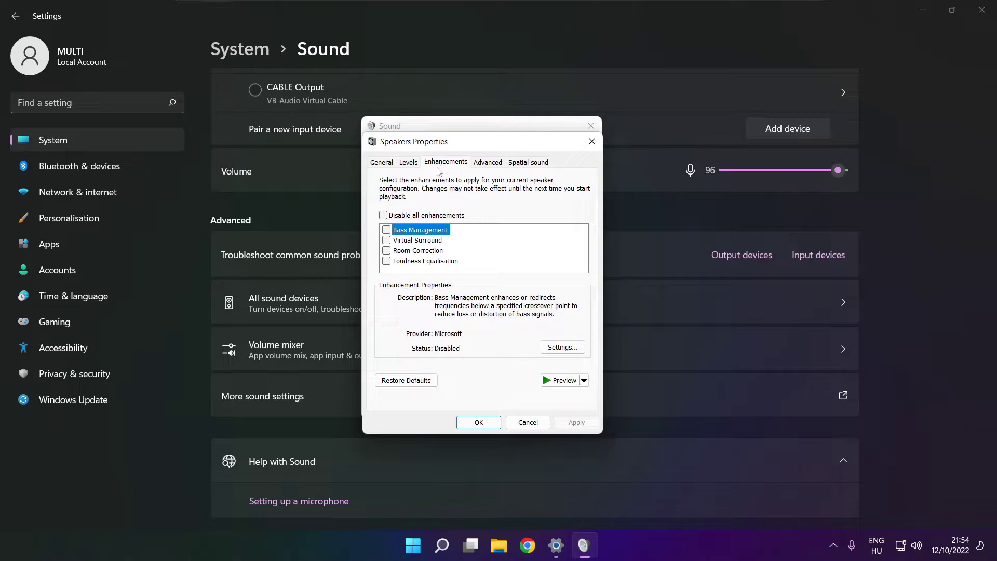
left_click(385, 215)
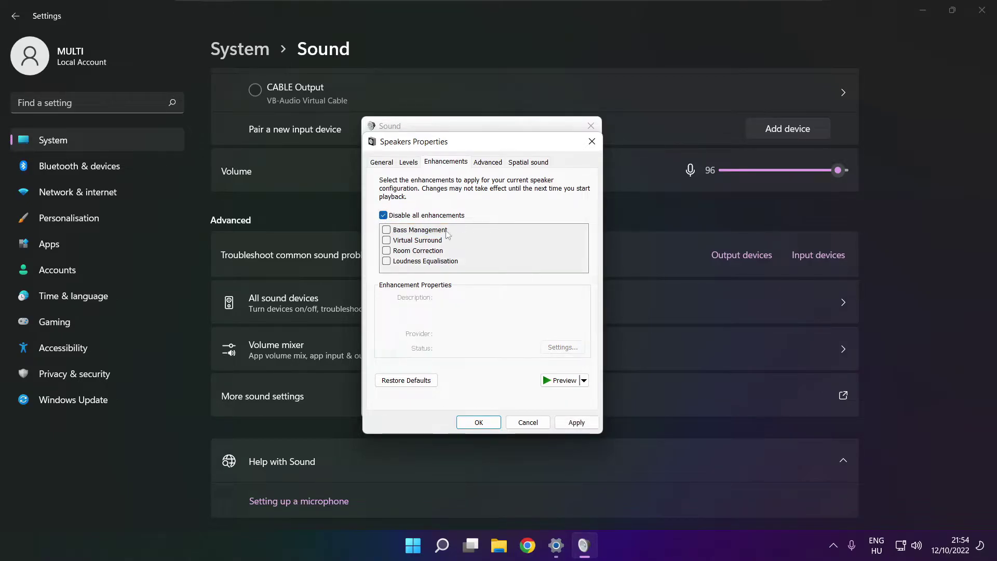
left_click(577, 422)
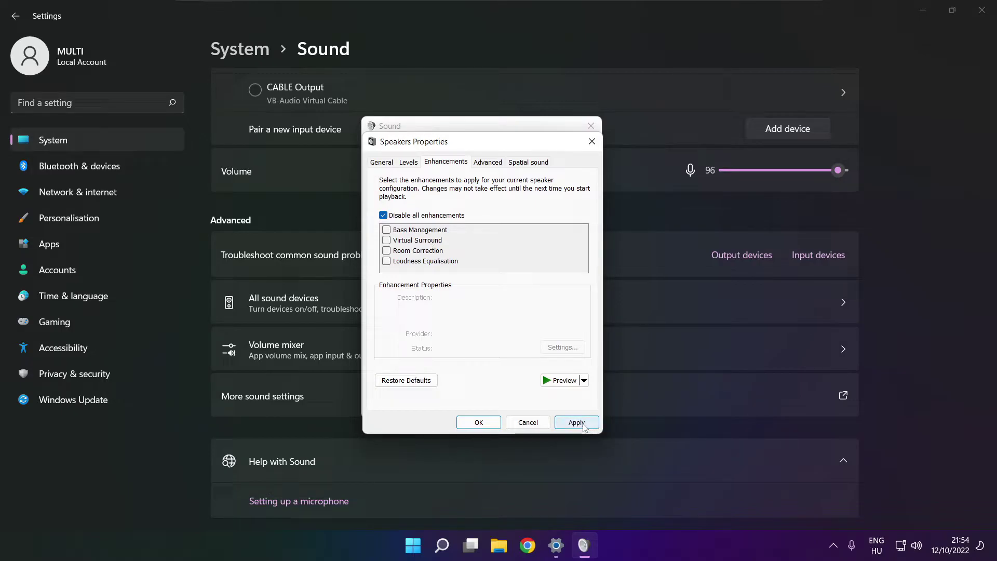
Keep the Speakers default format at 16 bit, 48000 Hz and confirm.
left_click(485, 164)
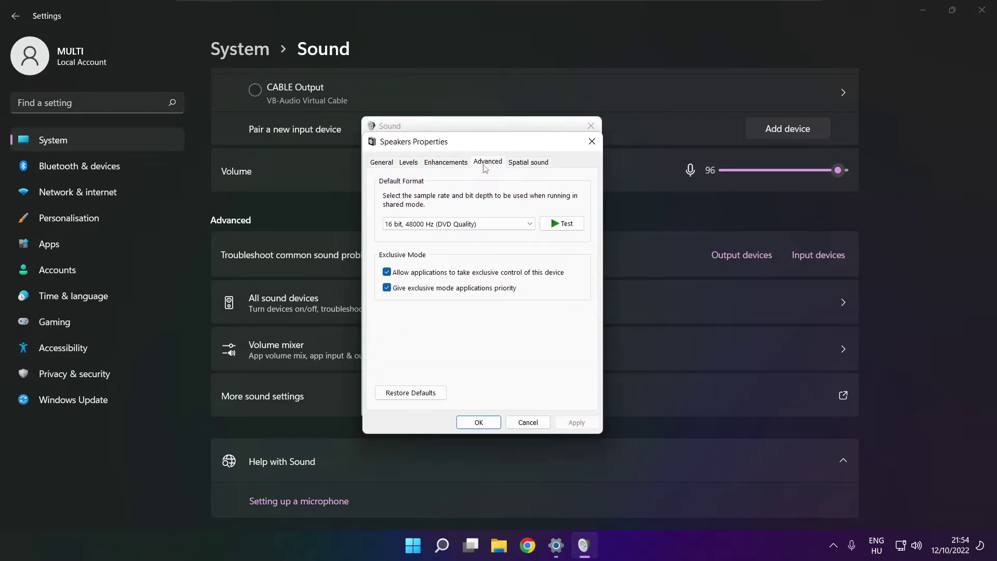
left_click(529, 227)
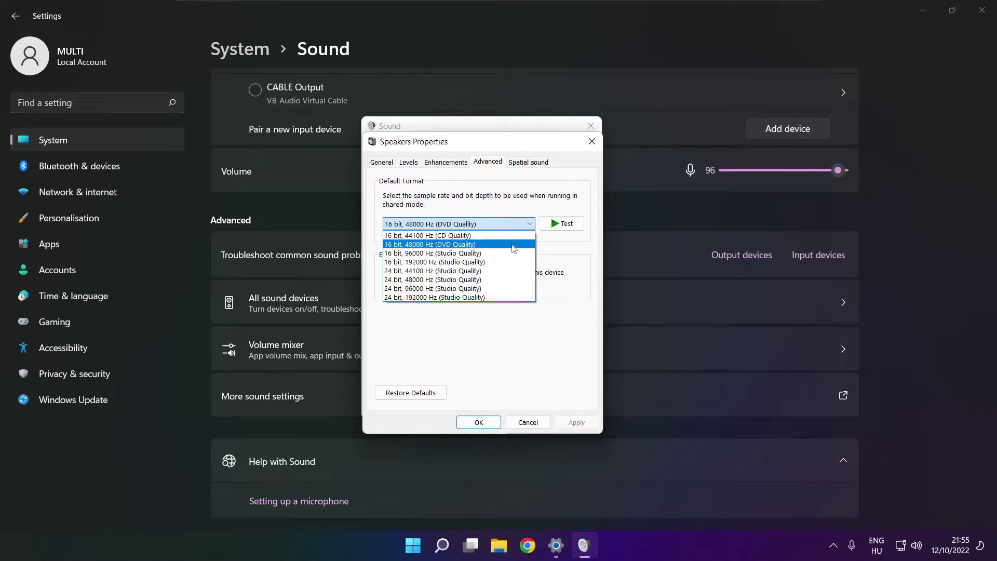
left_click(512, 245)
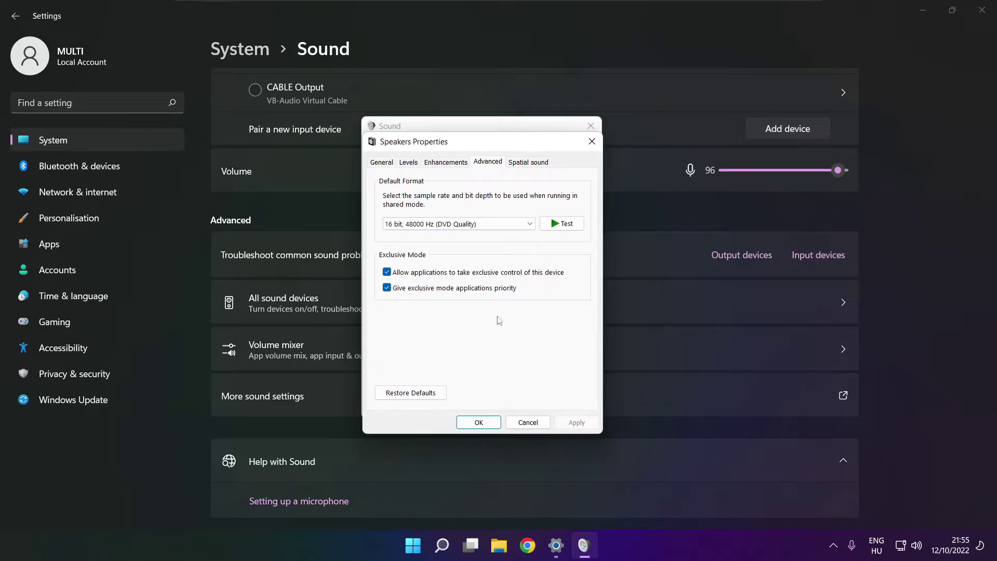
left_click(478, 422)
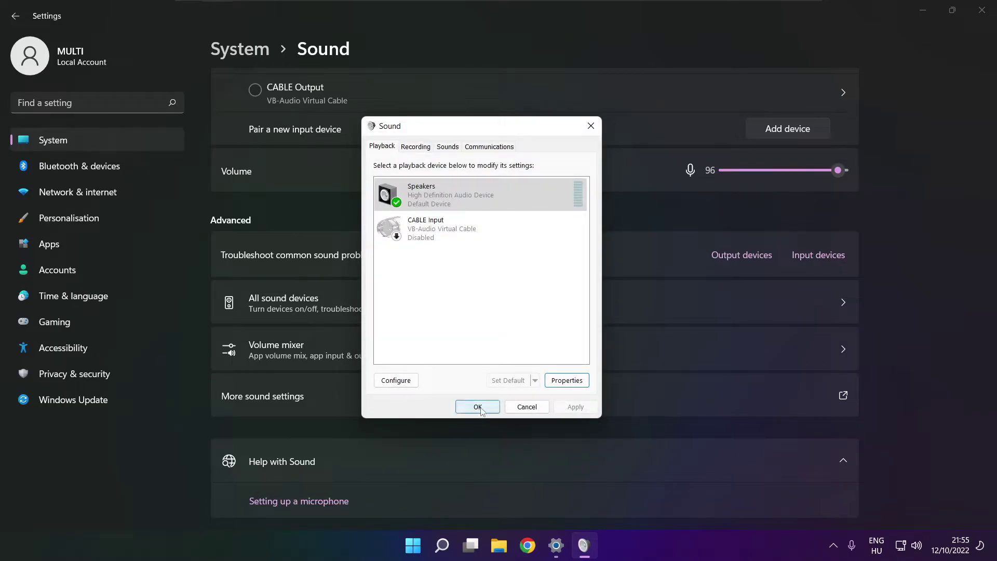
Close the Sound dialog and Settings, then show the Start menu restart and shutdown options.
left_click(478, 407)
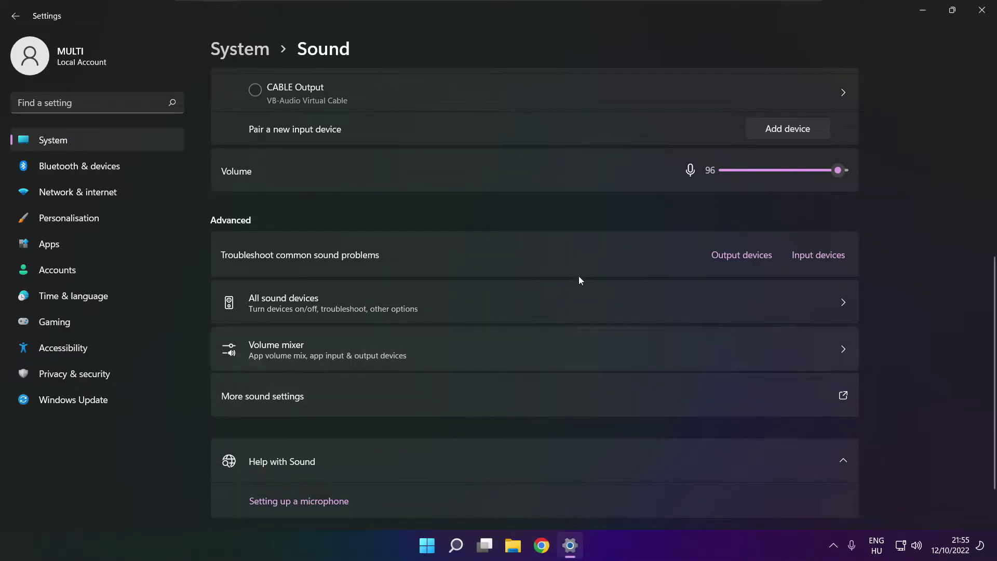
left_click(981, 10)
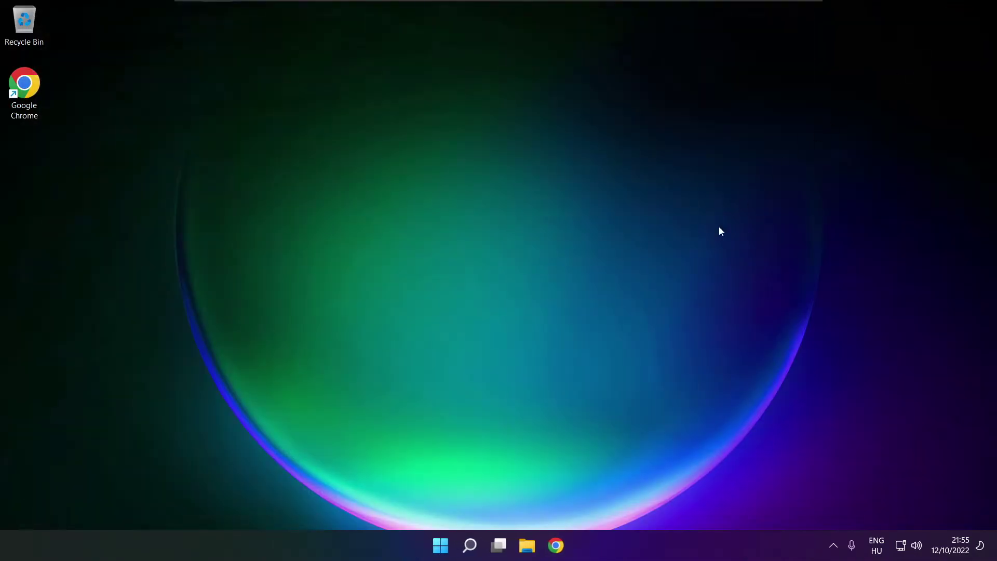
left_click(440, 546)
left_click(659, 500)
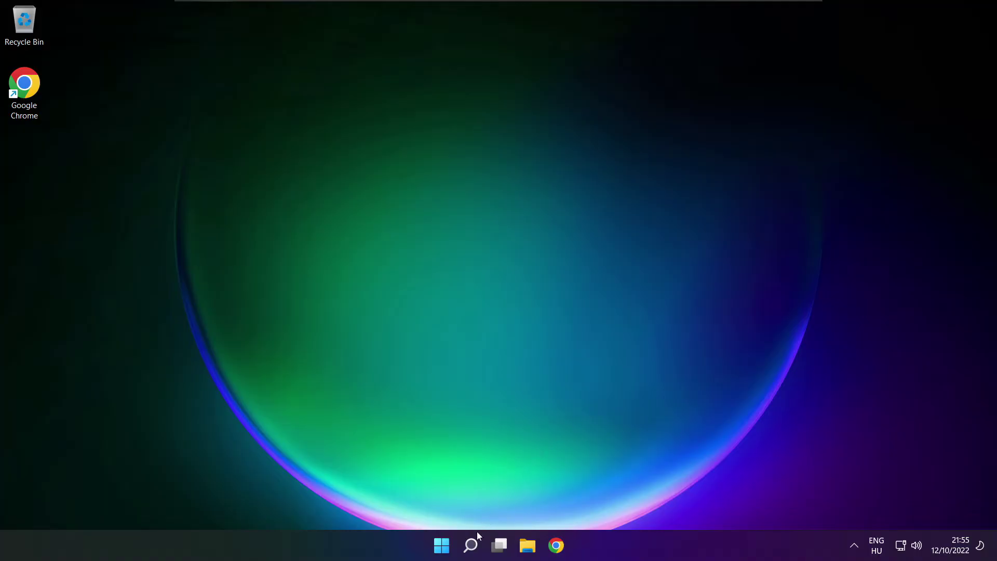
left_click(476, 540)
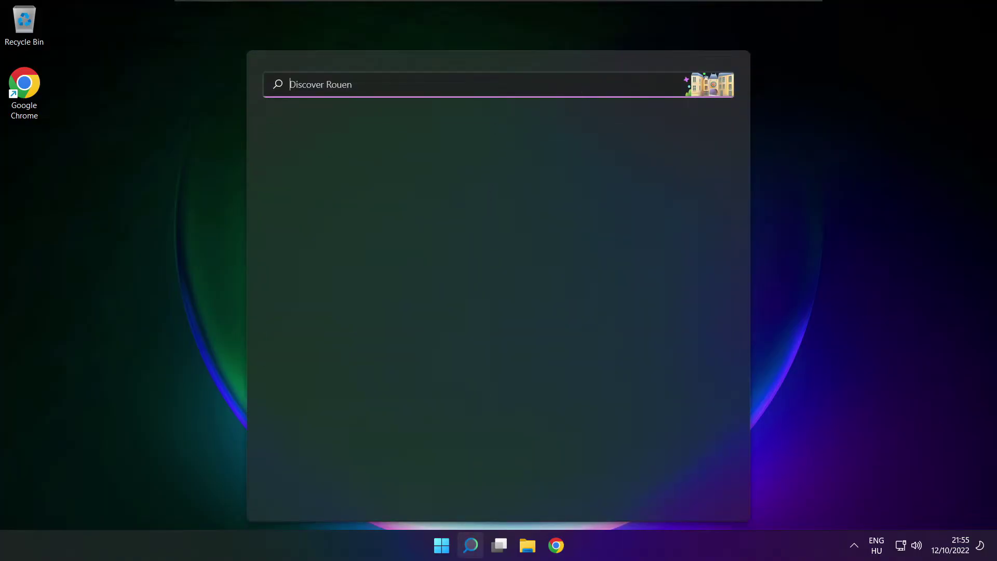
Search for 'device manager', open Device Manager and centre its window.
type("device ma")
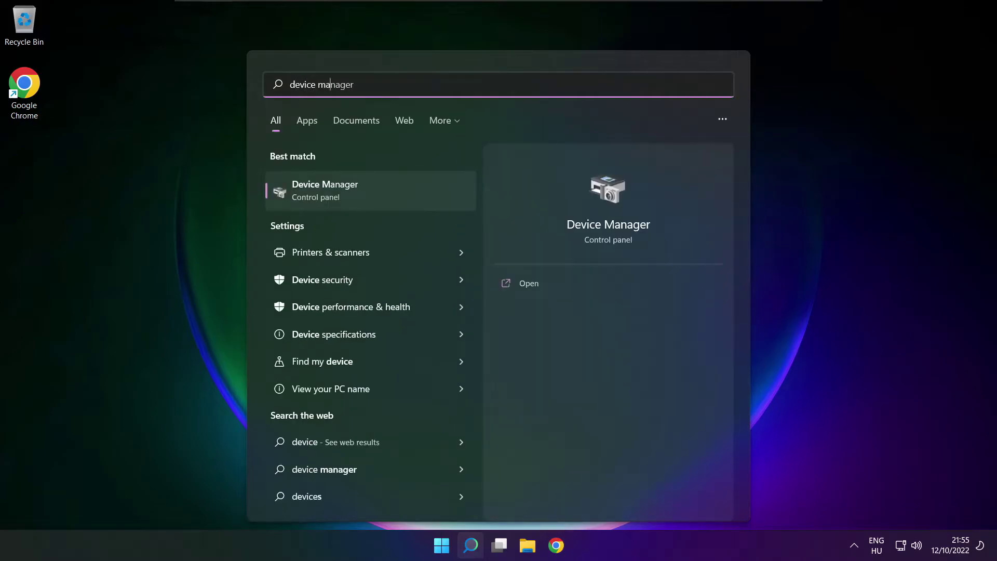
type("nager")
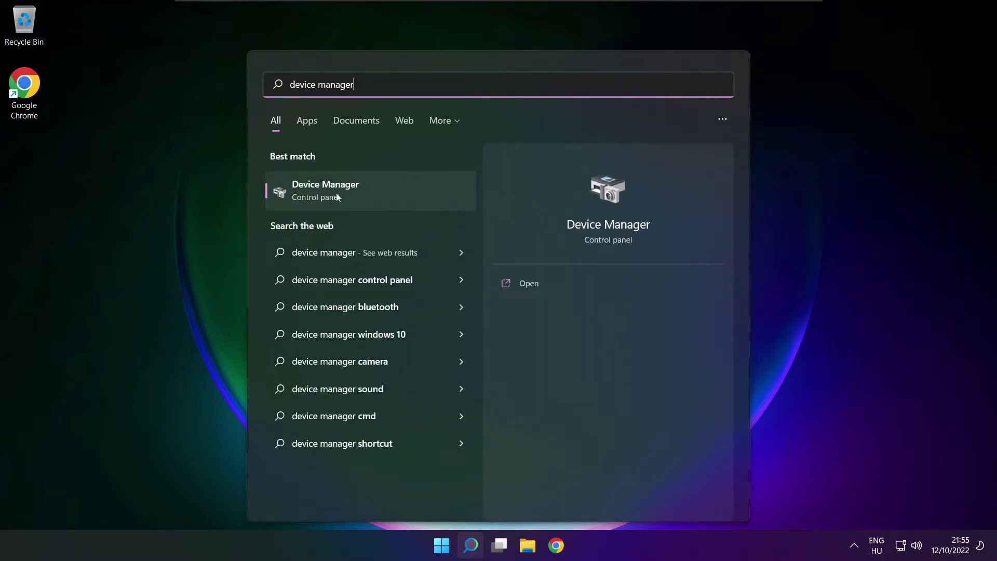
left_click(385, 190)
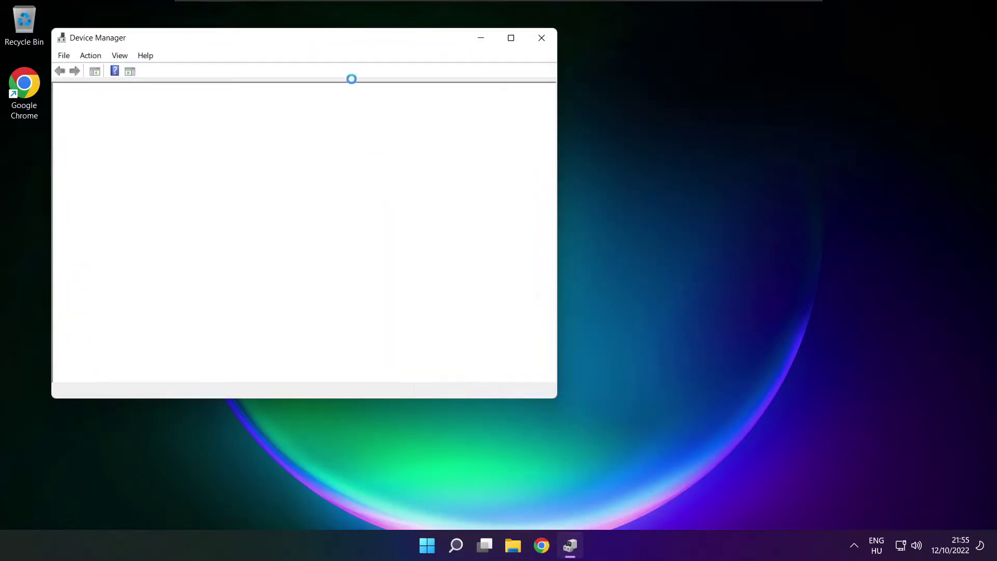
left_click_drag(314, 40, 522, 93)
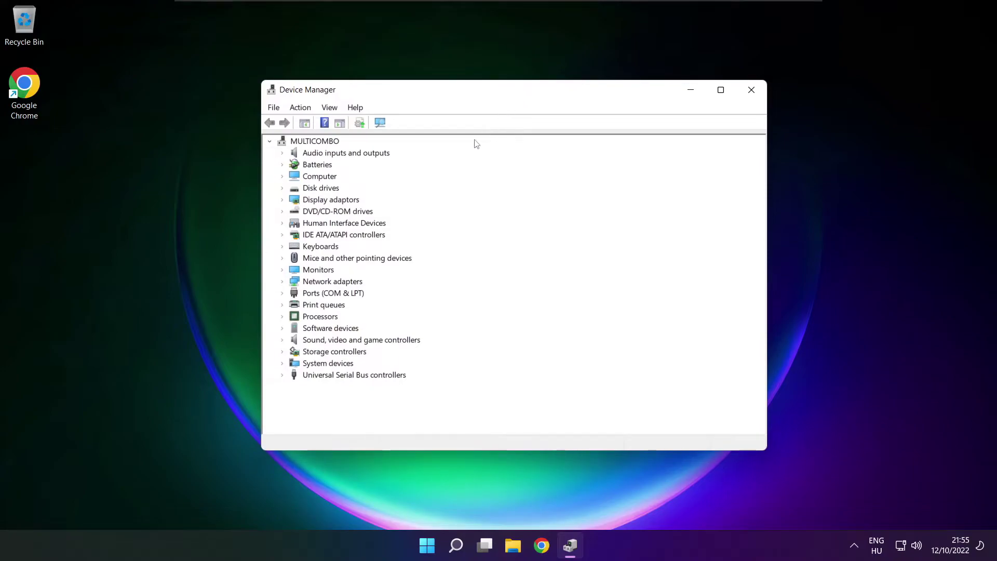
Expand Sound, video and game controllers and choose Update driver for High Definition Audio Device.
left_click(307, 341)
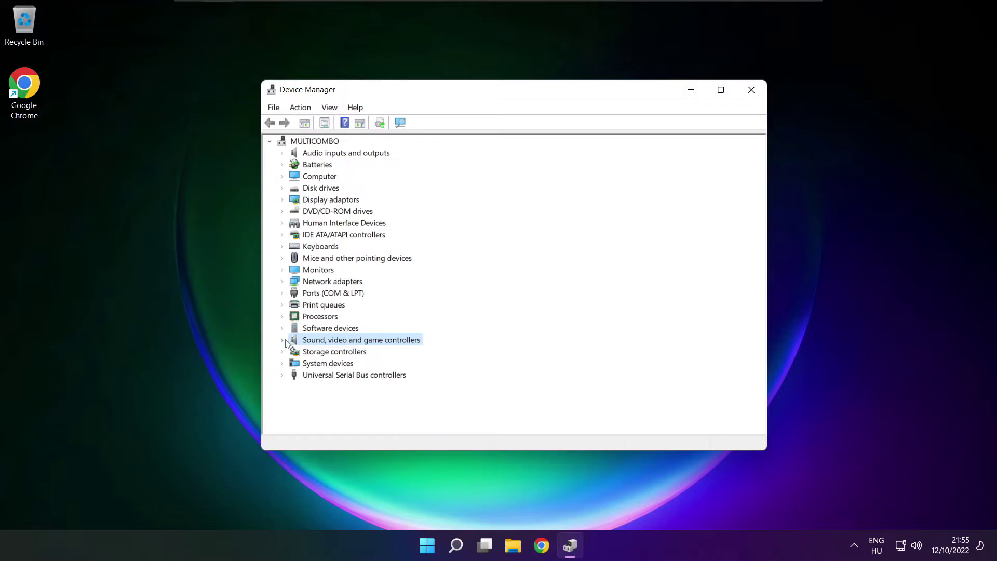
left_click(284, 341)
left_click(330, 352)
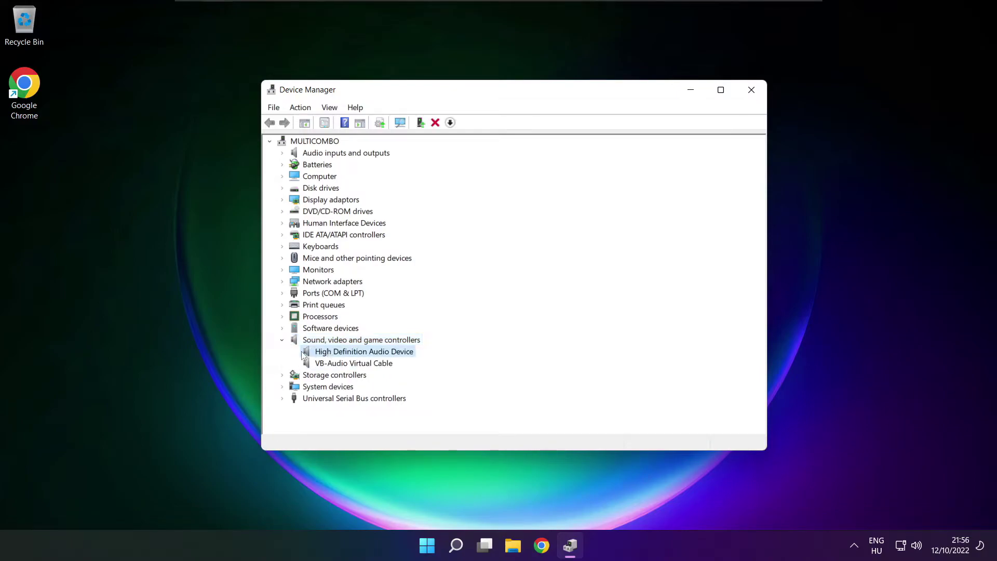
right_click(356, 353)
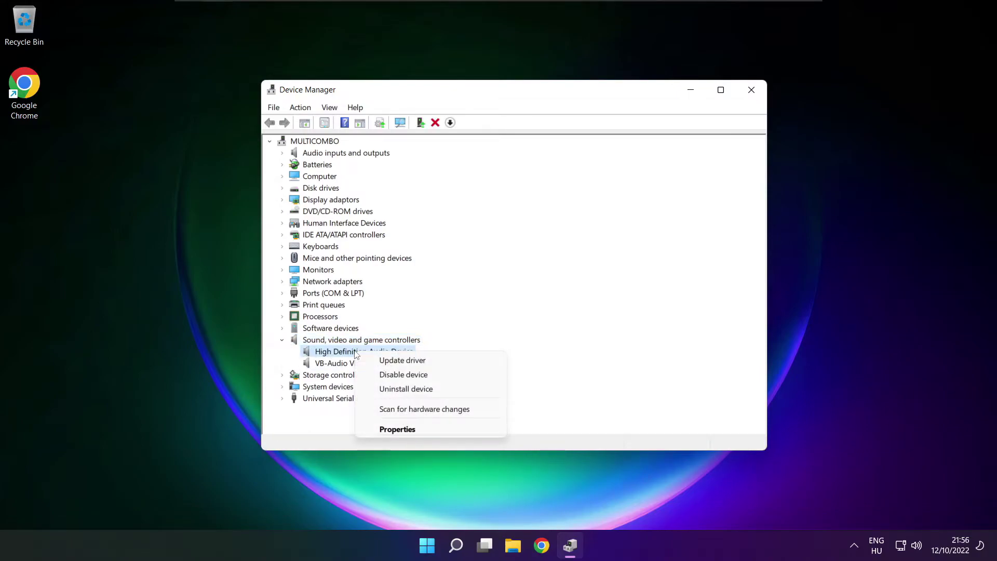
left_click(451, 361)
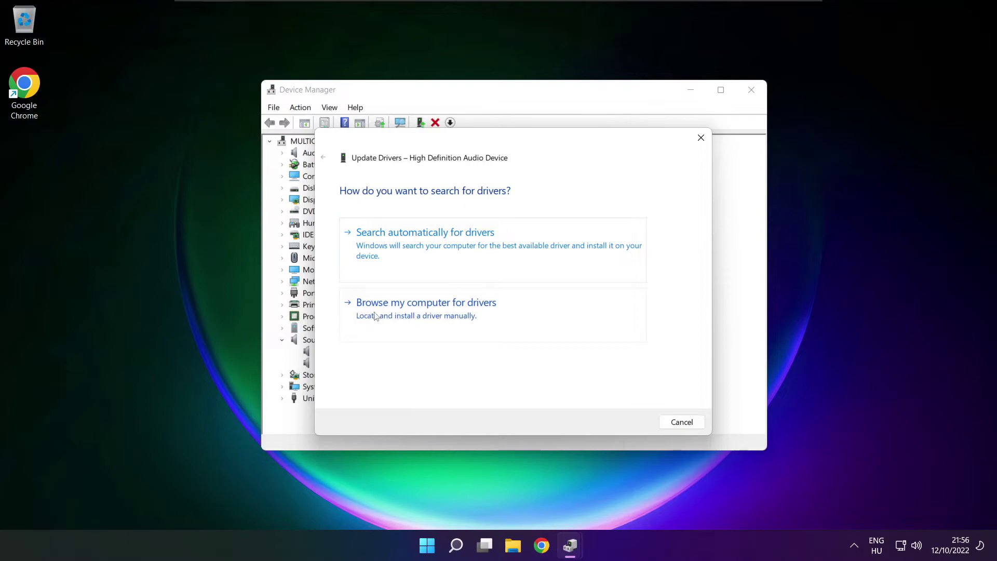
Pick High Definition Audio Device from the local driver list, install it, then close Device Manager.
left_click(449, 316)
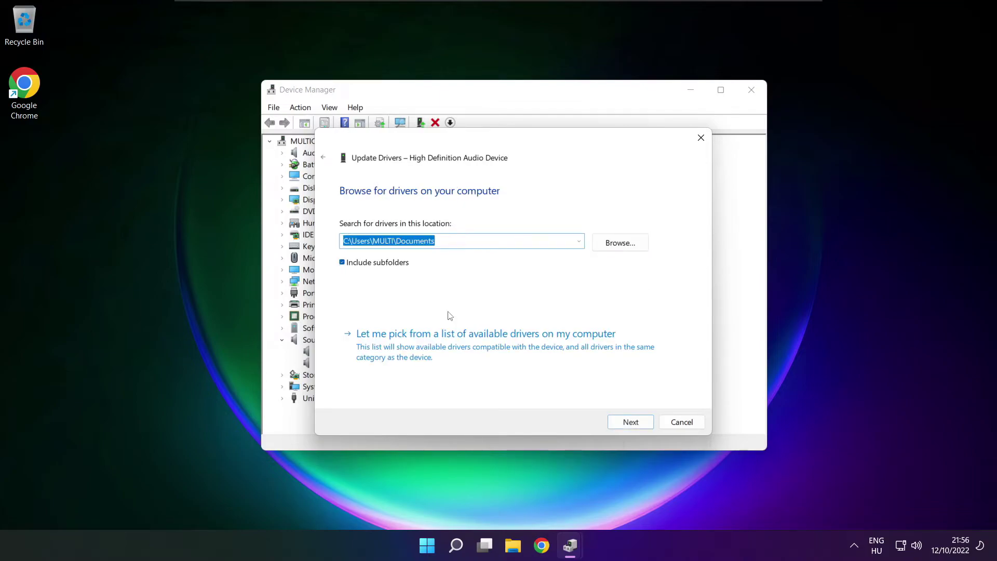
left_click(490, 353)
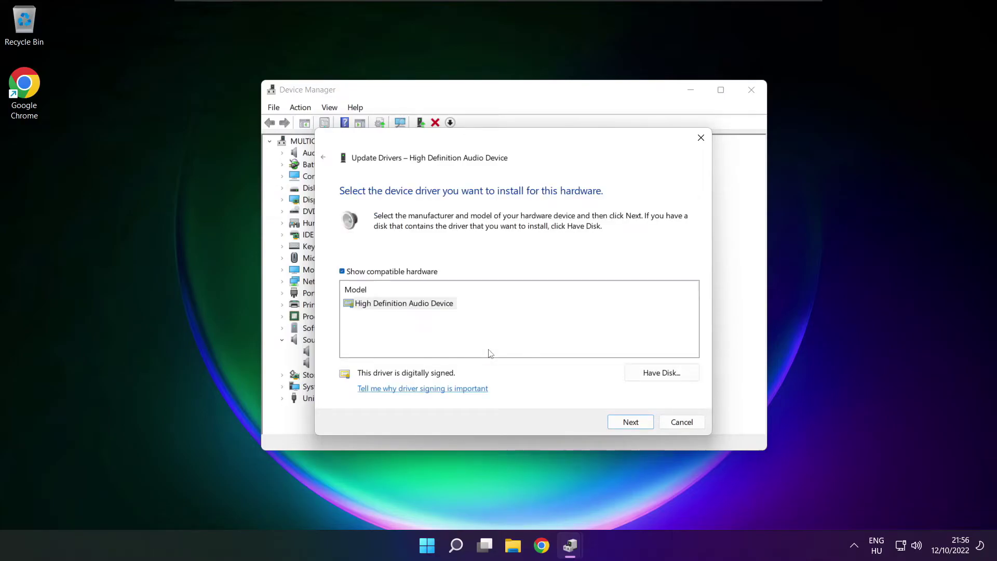
left_click(390, 306)
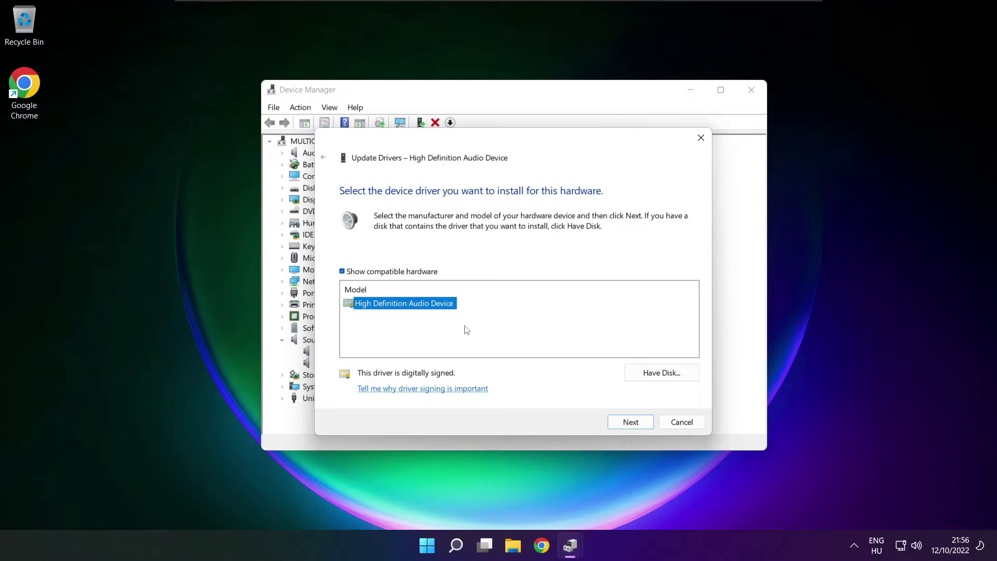
left_click(631, 422)
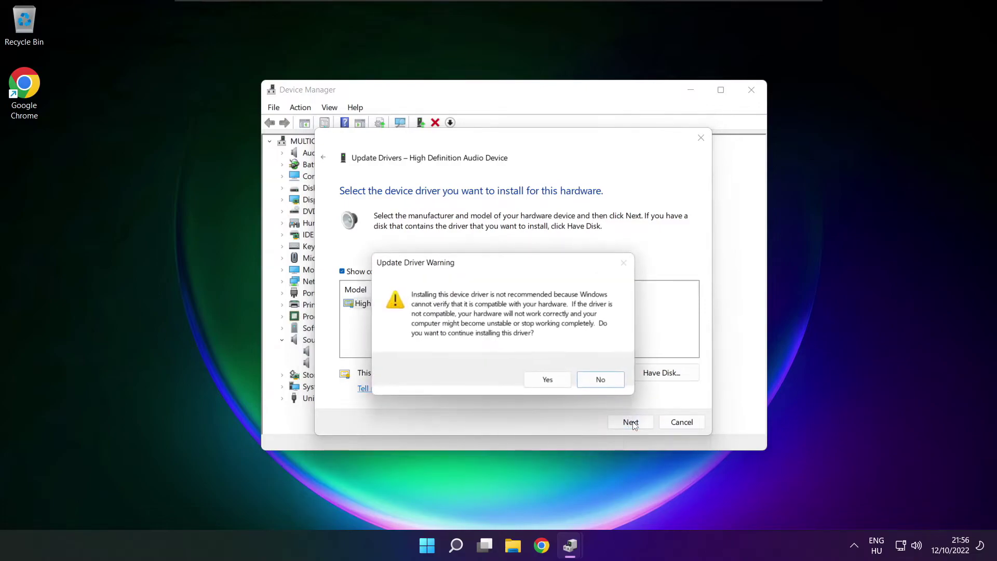
left_click(550, 381)
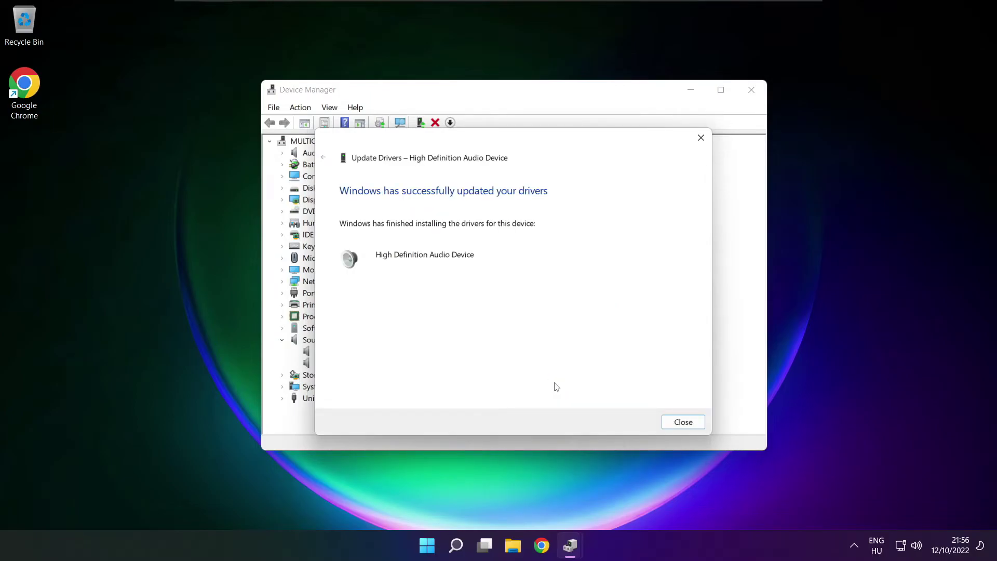
left_click(684, 422)
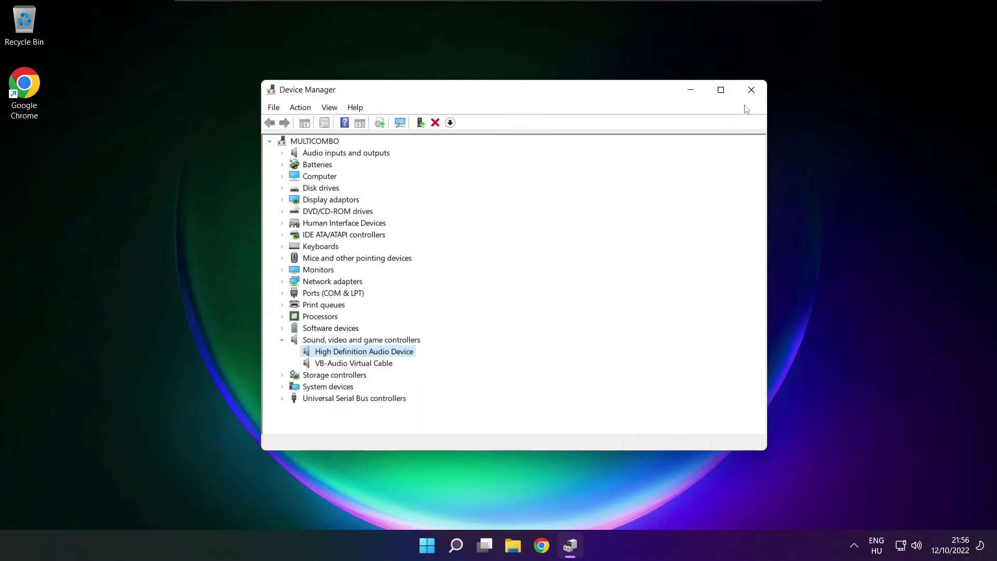
left_click(752, 91)
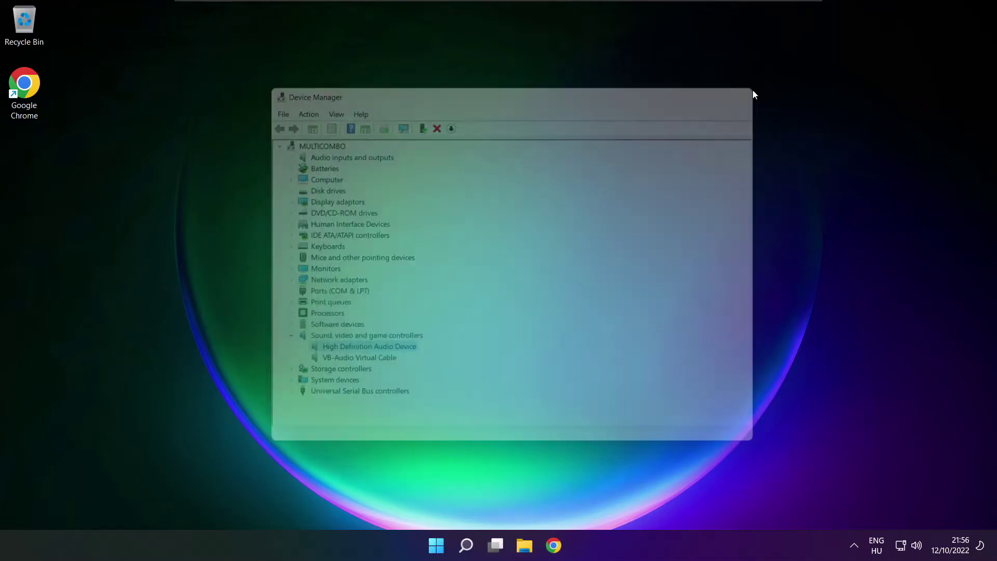
Show the Start power options, then open Sound settings from the speaker tray icon.
left_click(440, 545)
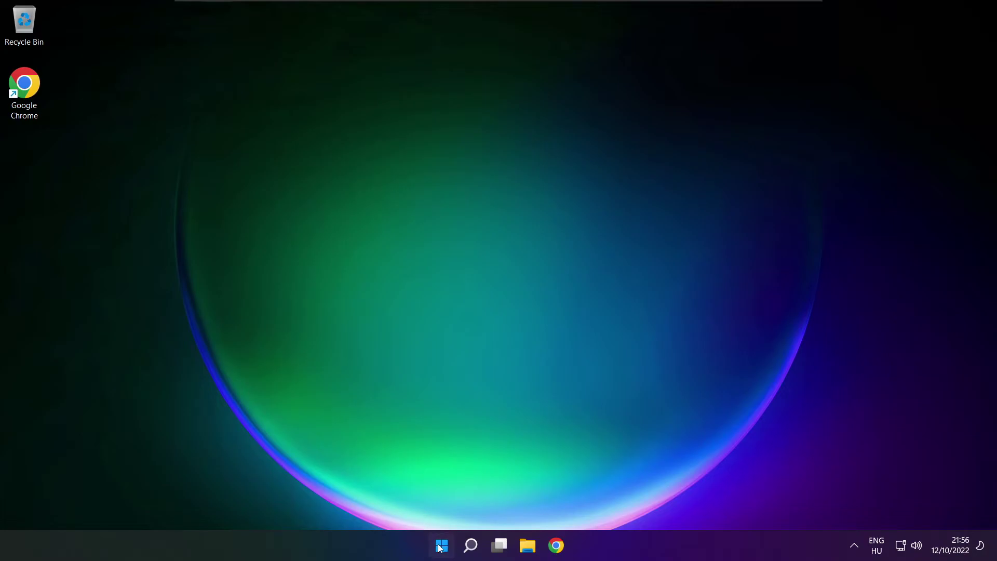
left_click(660, 500)
right_click(916, 545)
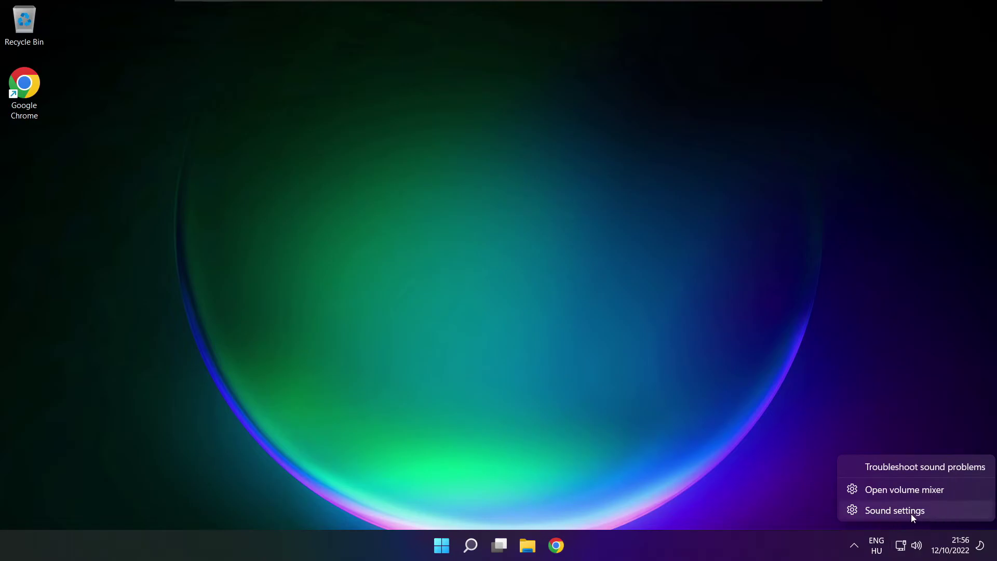
left_click(932, 511)
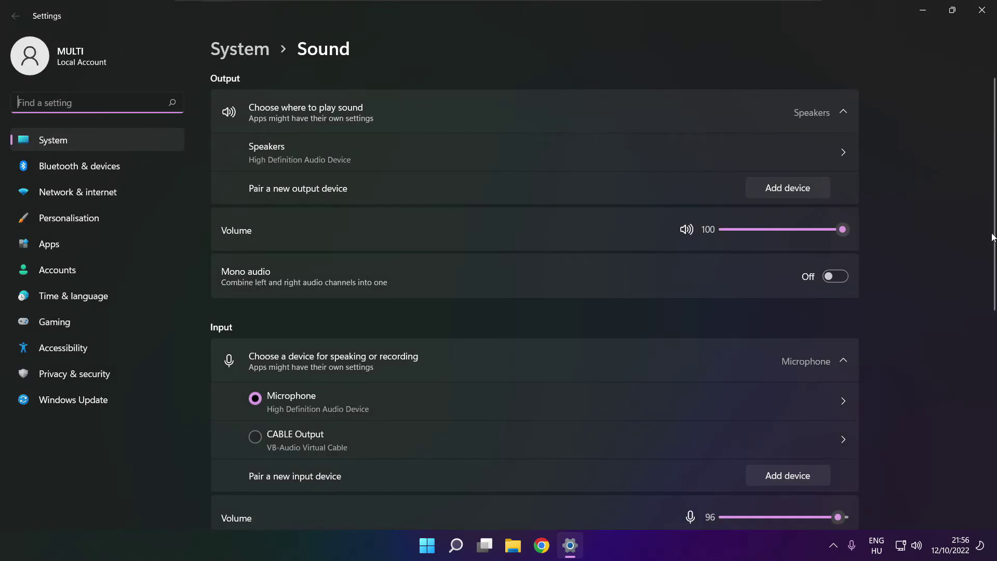
Run the Output devices troubleshooter for common sound problems in the Advanced section.
scroll(992, 238, "down", 6)
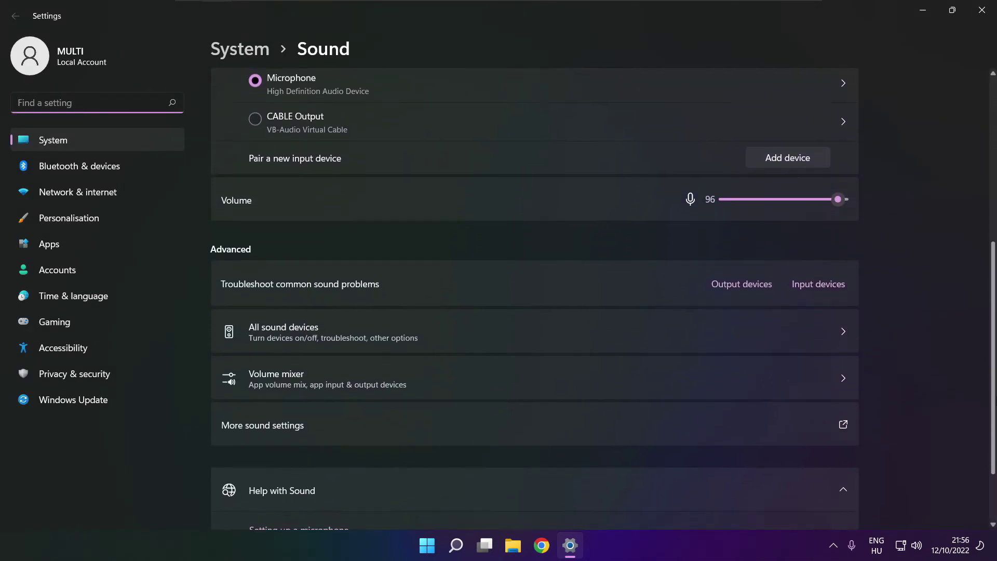
scroll(534, 299, "down", 2)
scroll(534, 299, "down", 1)
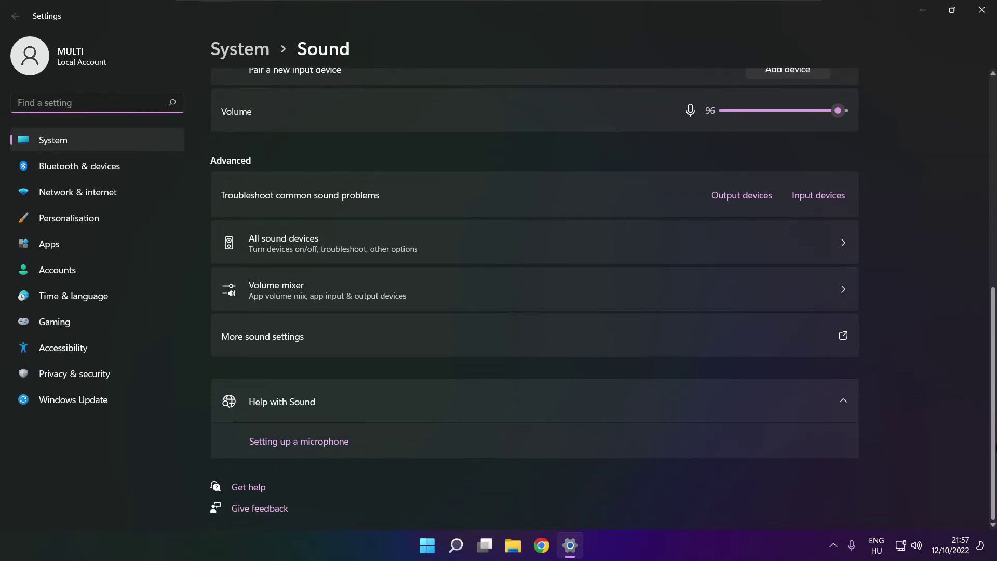
left_click(746, 201)
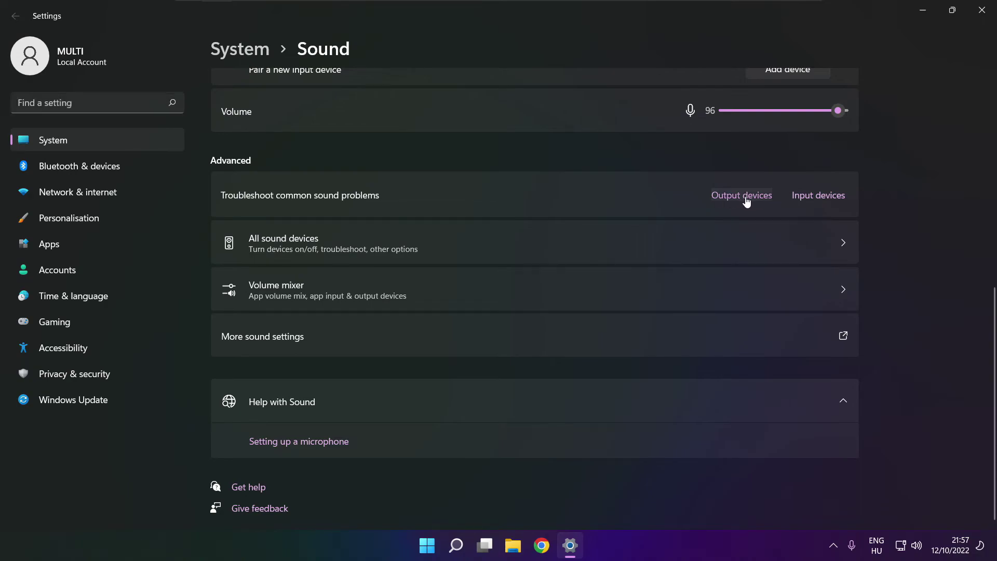